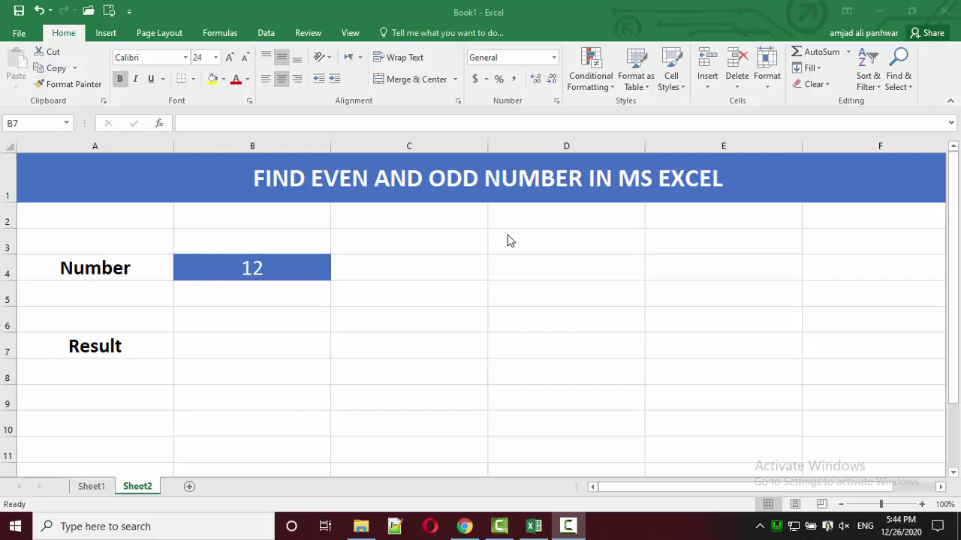
Check the number 12 in B4, then begin a formula with = in Result cell B7
click(259, 266)
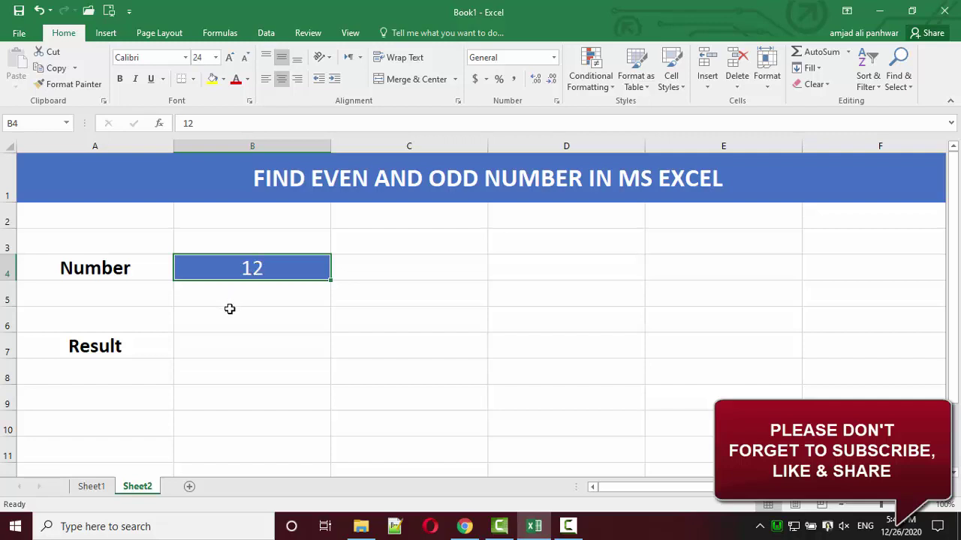
click(198, 343)
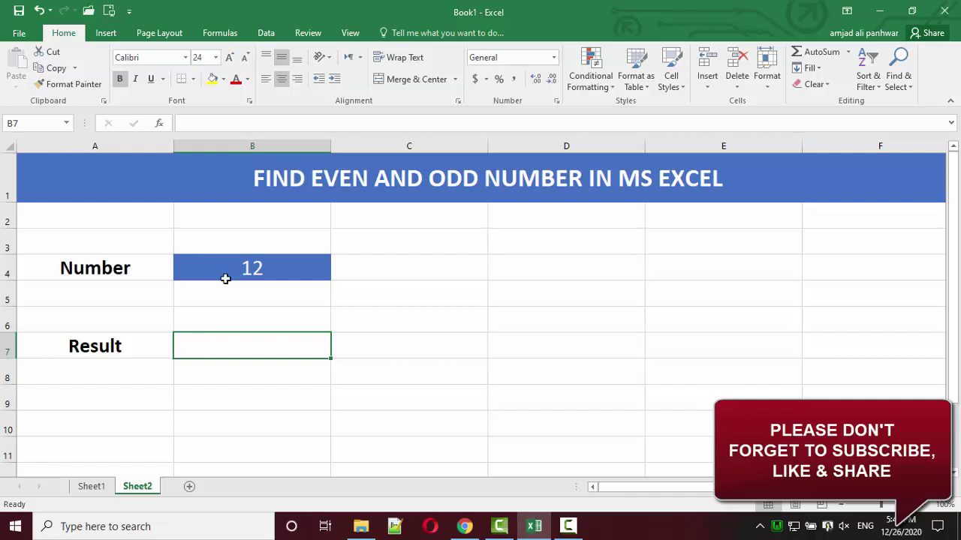
key(Up)
key(Up)
key(Up)
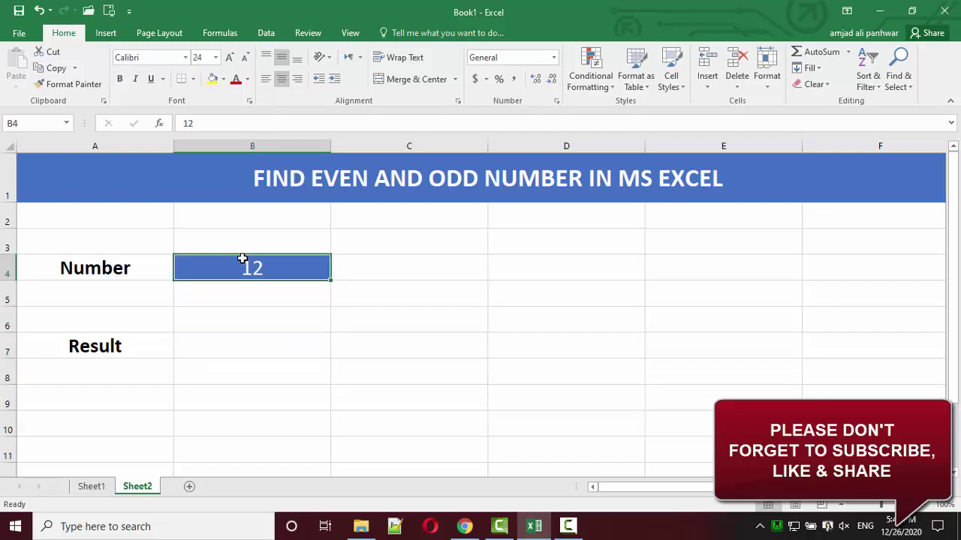
click(207, 353)
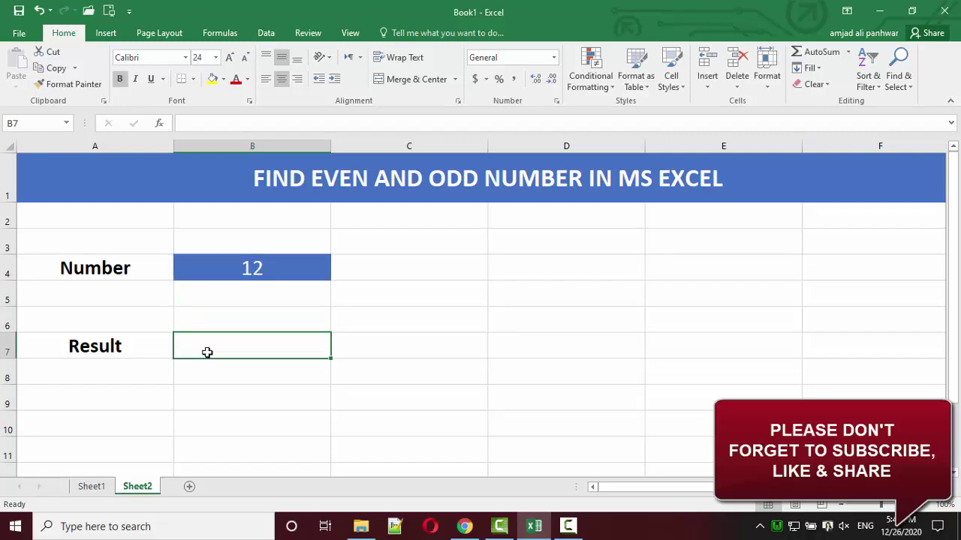
text(=)
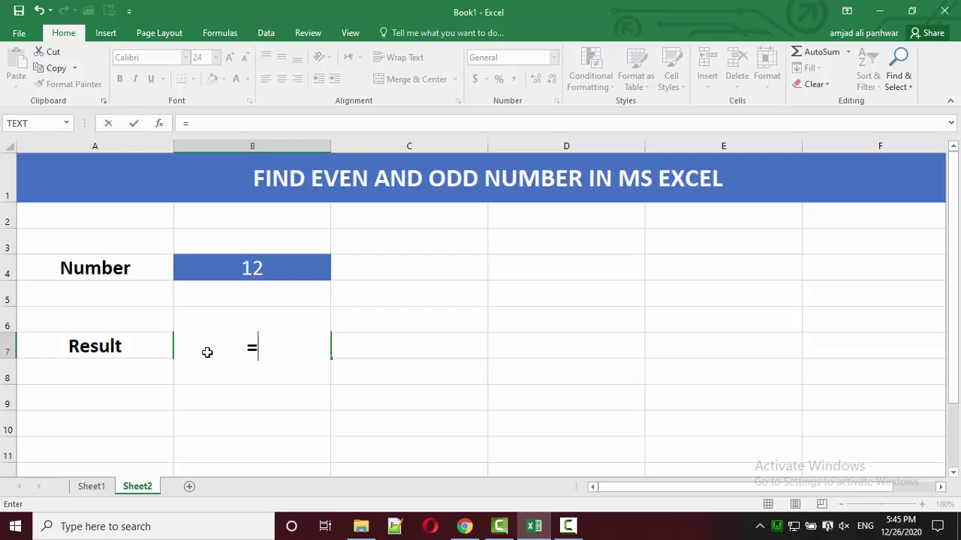
Extend the B7 formula to =IF(mod(B4, using B4 as MOD's number argument
text(IF)
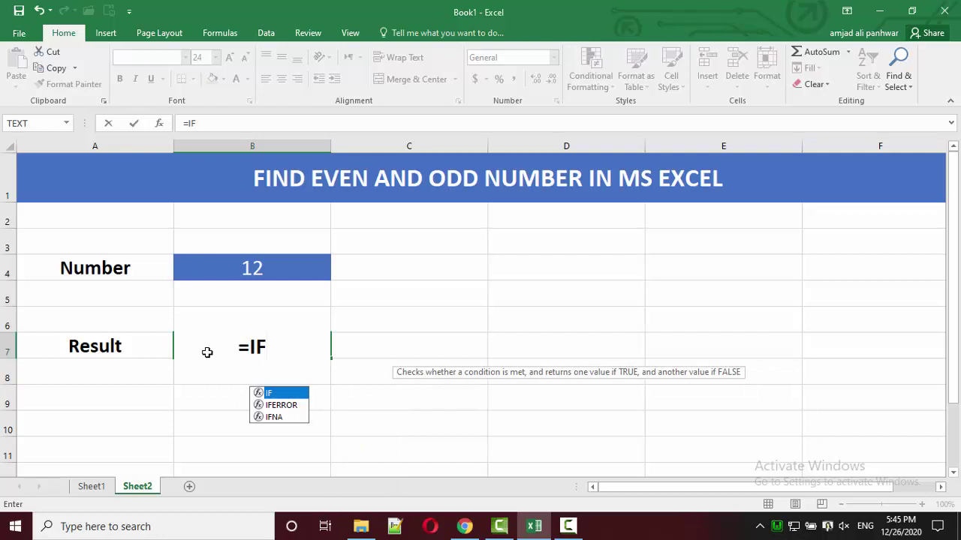
text(()
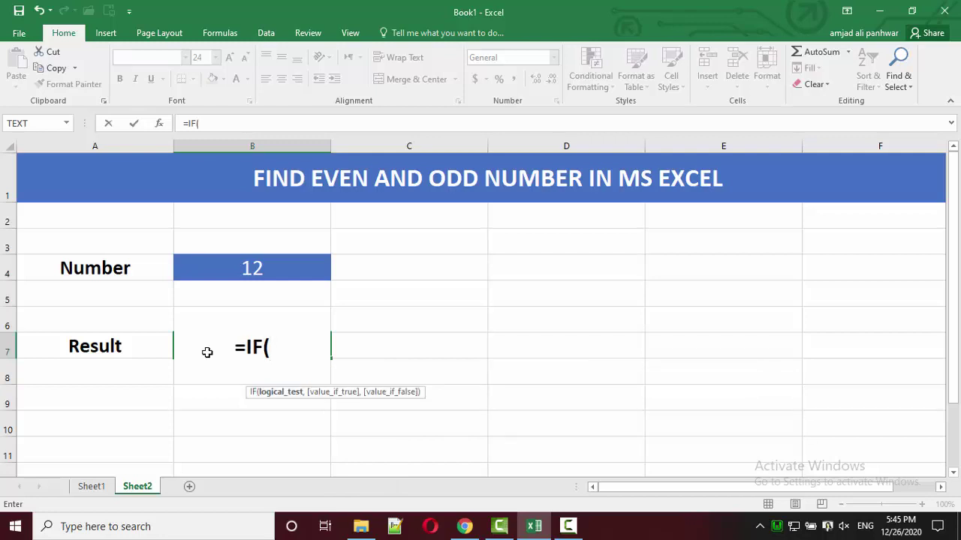
text(mod)
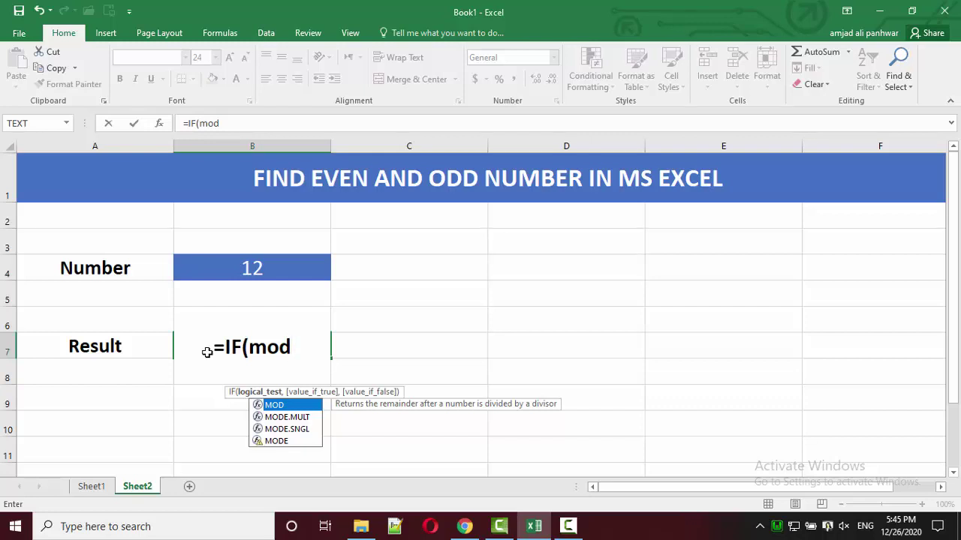
text(()
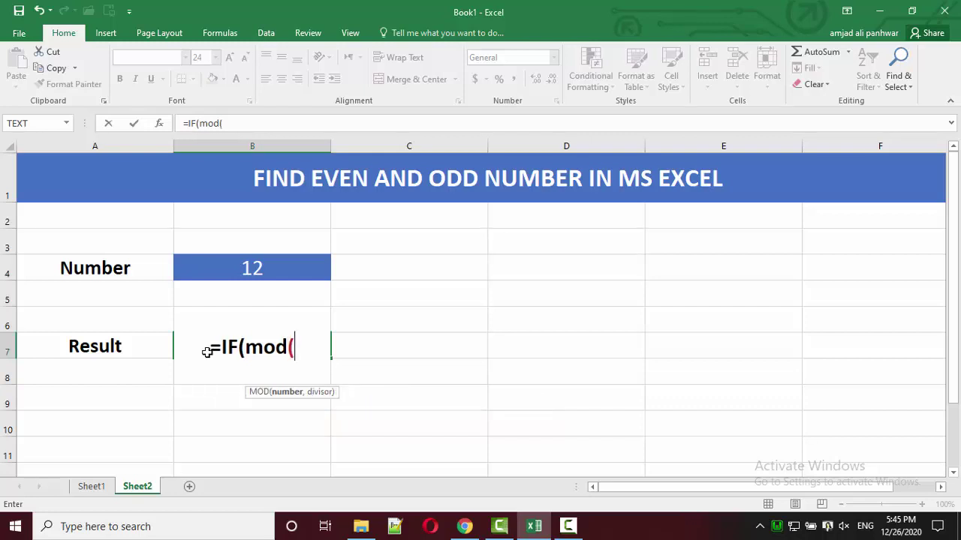
click(238, 264)
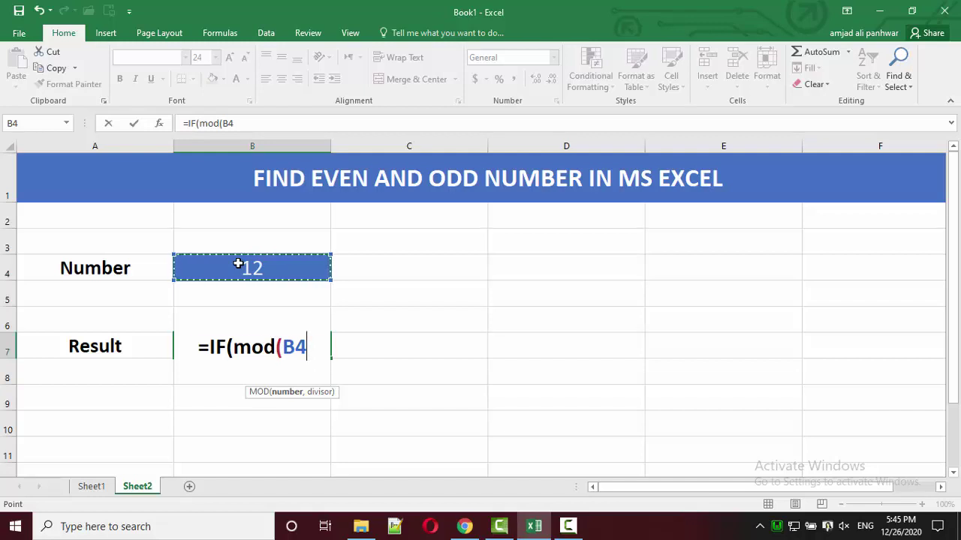
Complete the formula as =IF(mod(B4,2)=0,"EVEN","ODD"), removing a stray equals sign along the way
text(,)
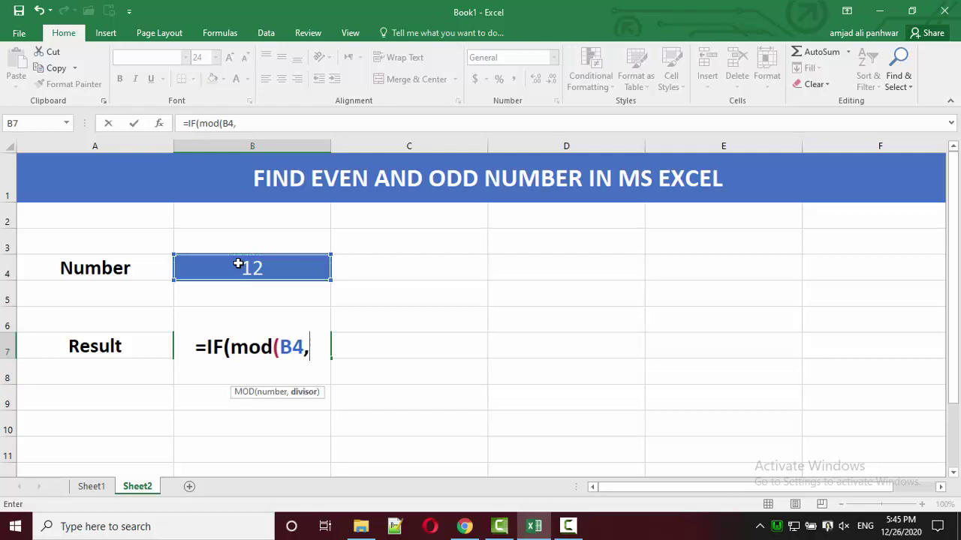
text(2)
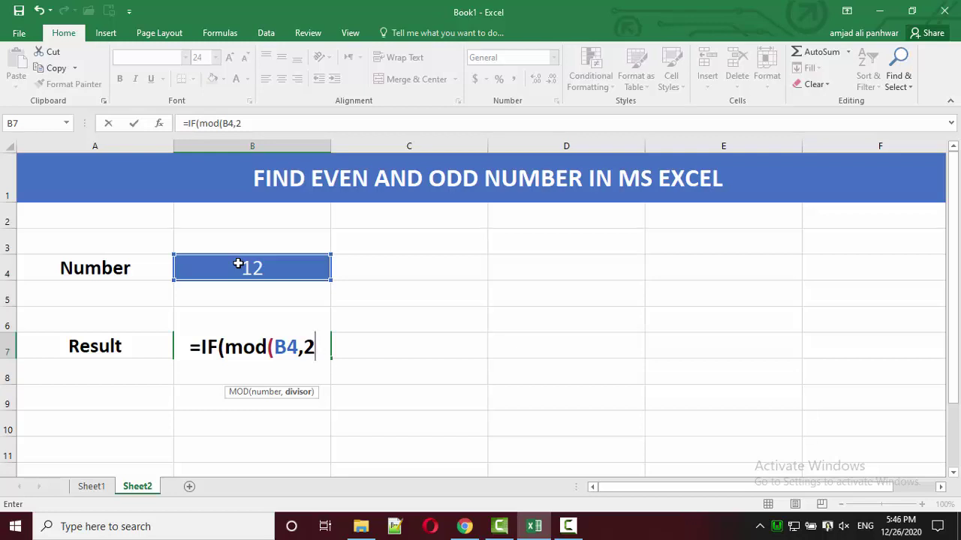
text(=)
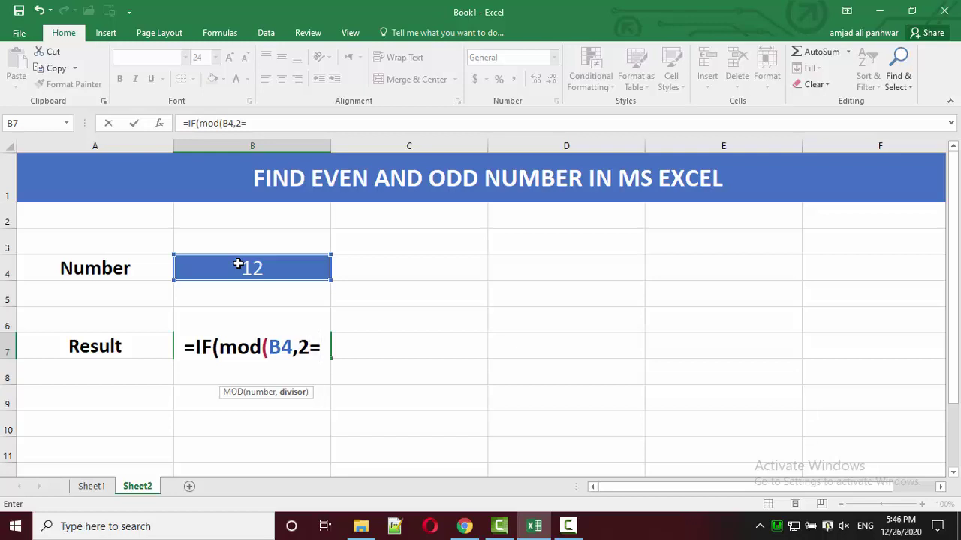
key(BackSpace)
text())
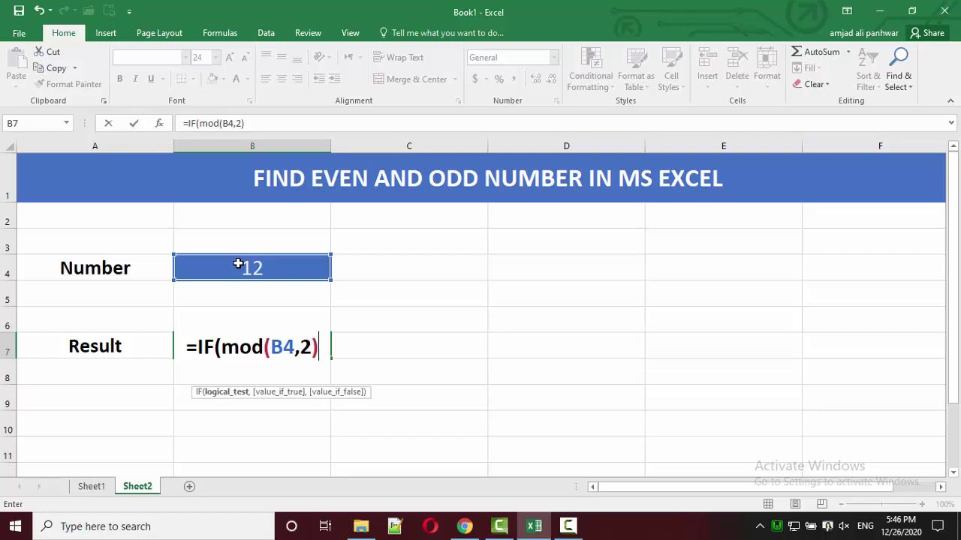
text(=)
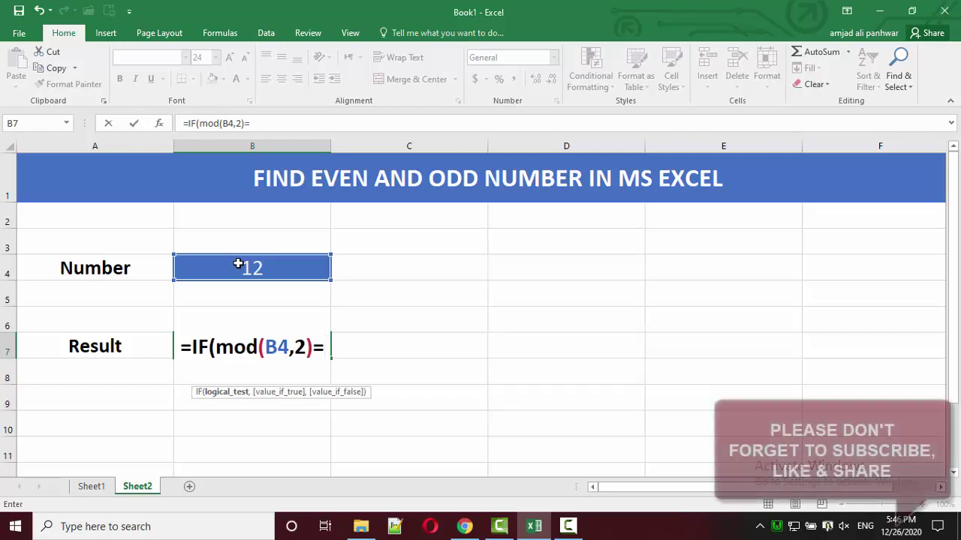
text(0)
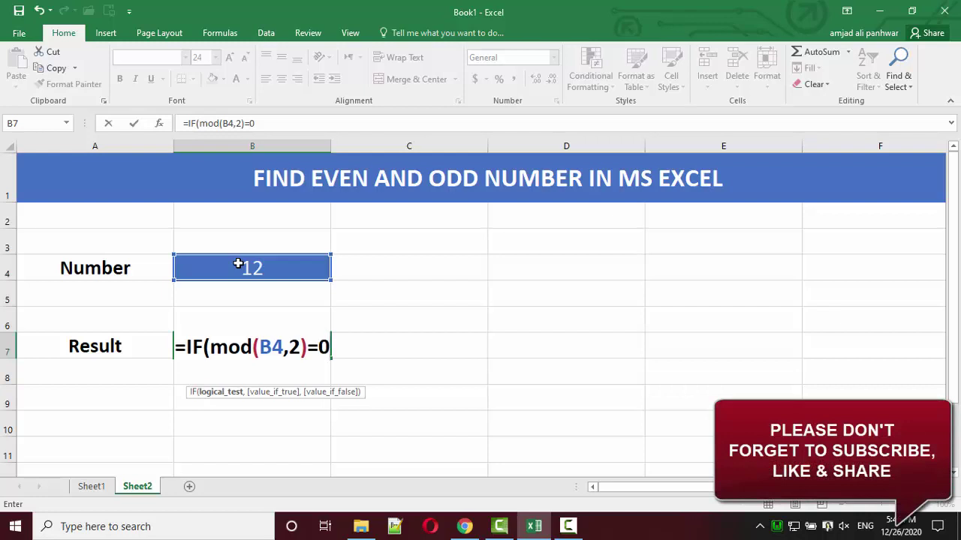
text(,)
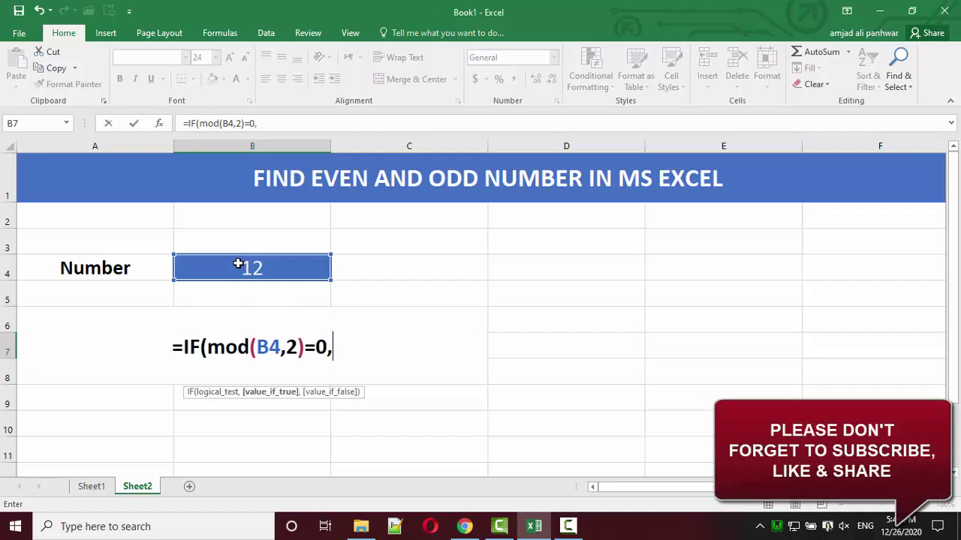
text(")
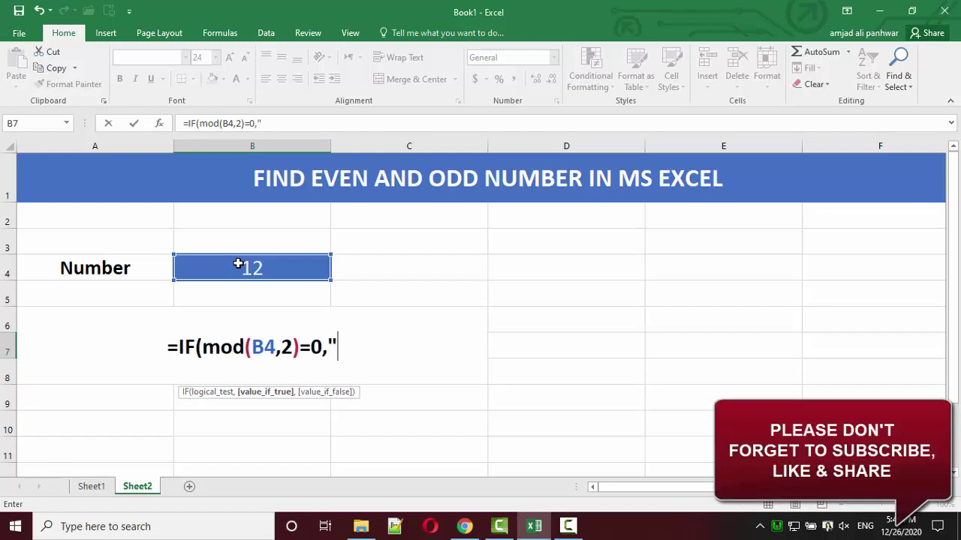
text(EVEN)
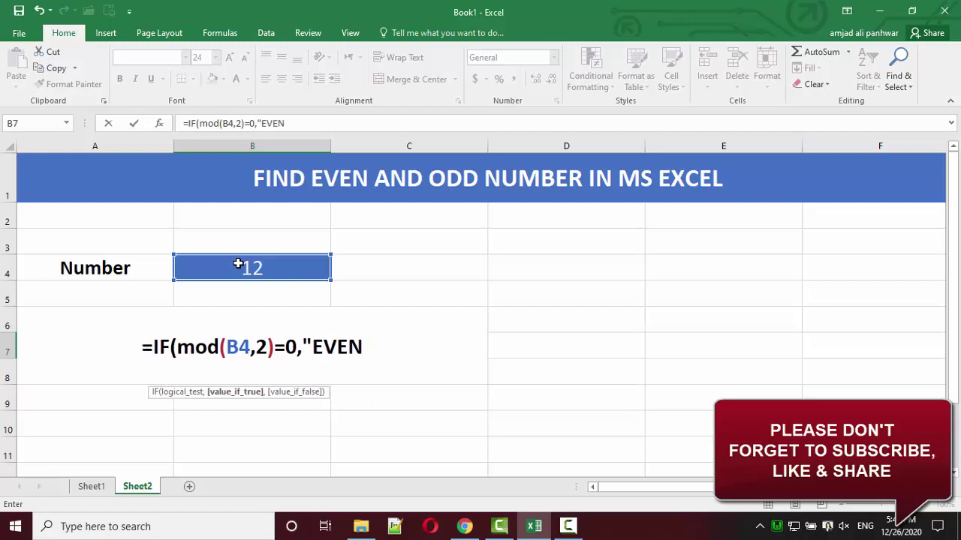
text(")
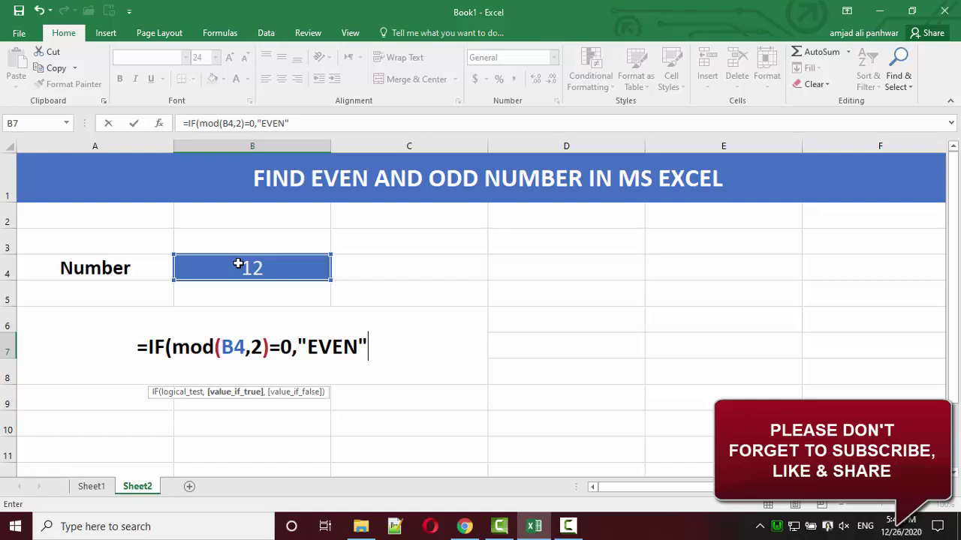
text(,")
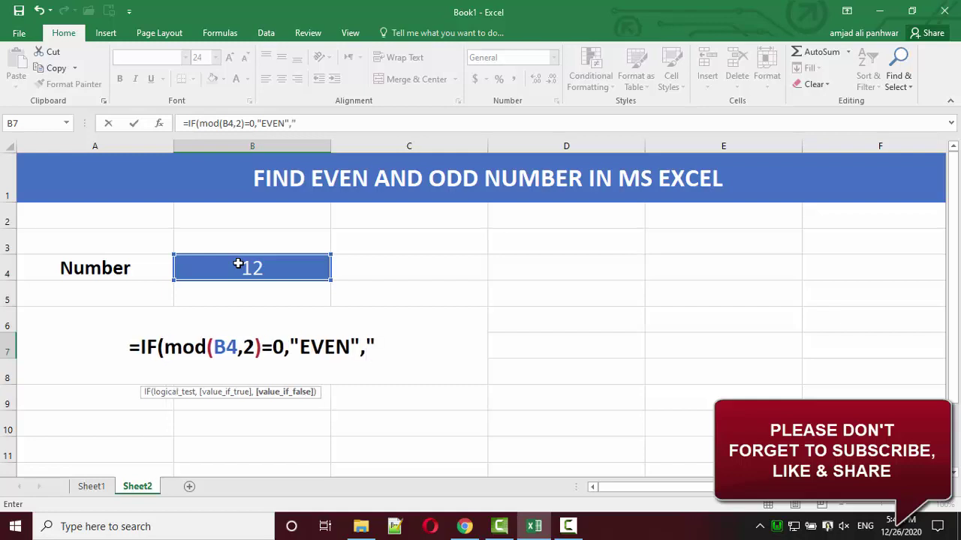
text(ODD")
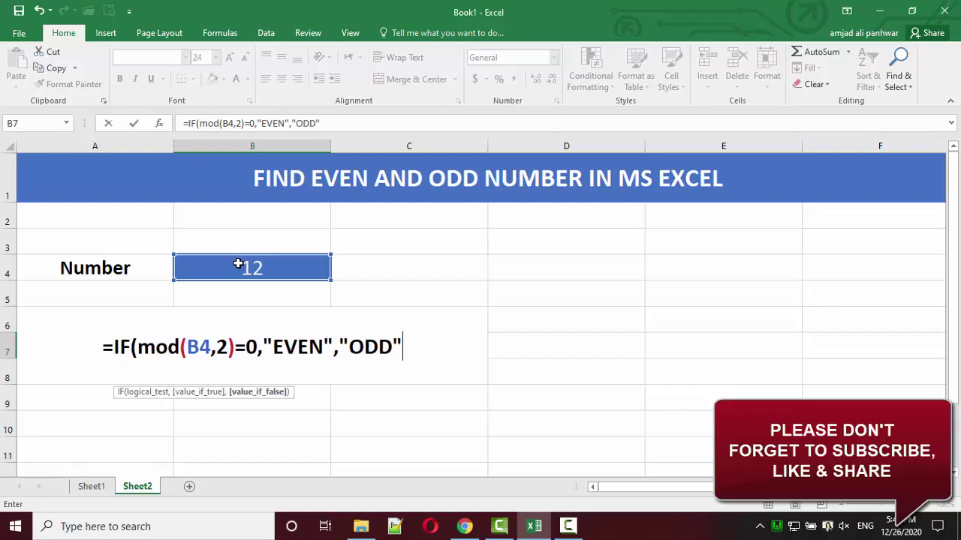
text())
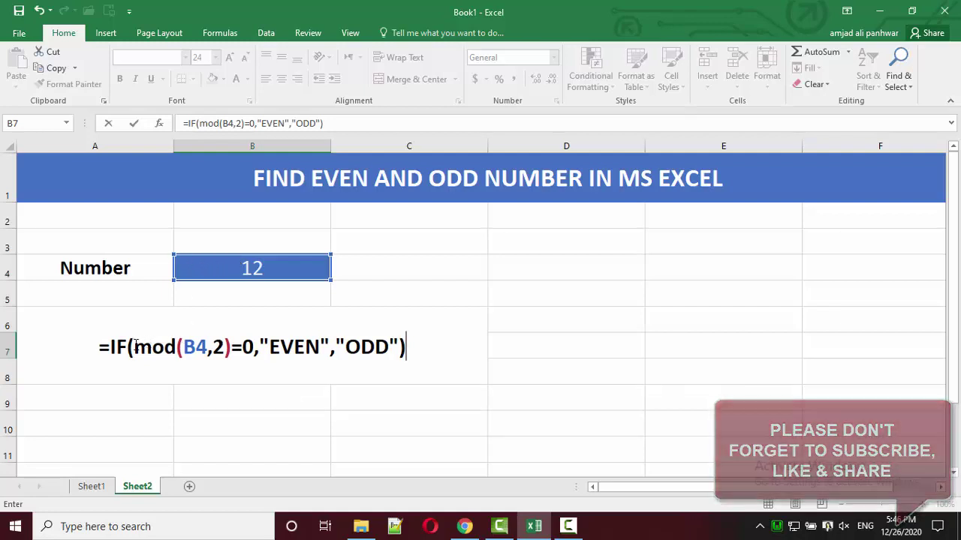
Highlight the mod(B4,2) and "EVEN" parts to explain them, then enter the formula so B7 shows EVEN
drag(134, 343, 232, 342)
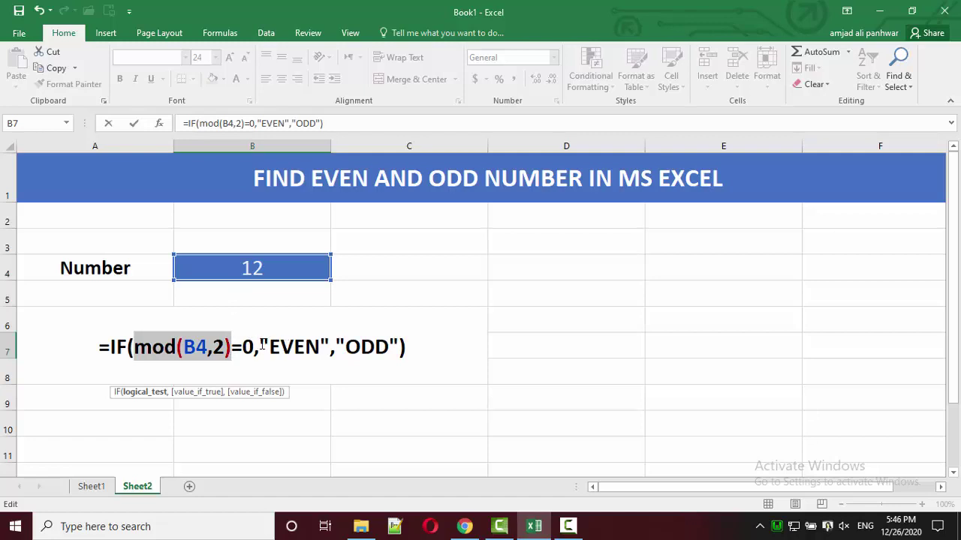
drag(259, 345, 336, 340)
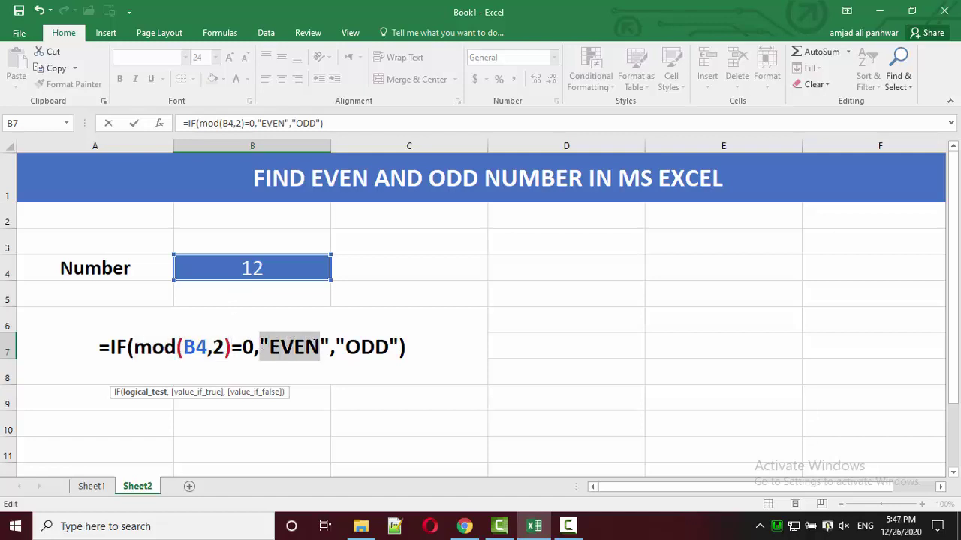
click(336, 340)
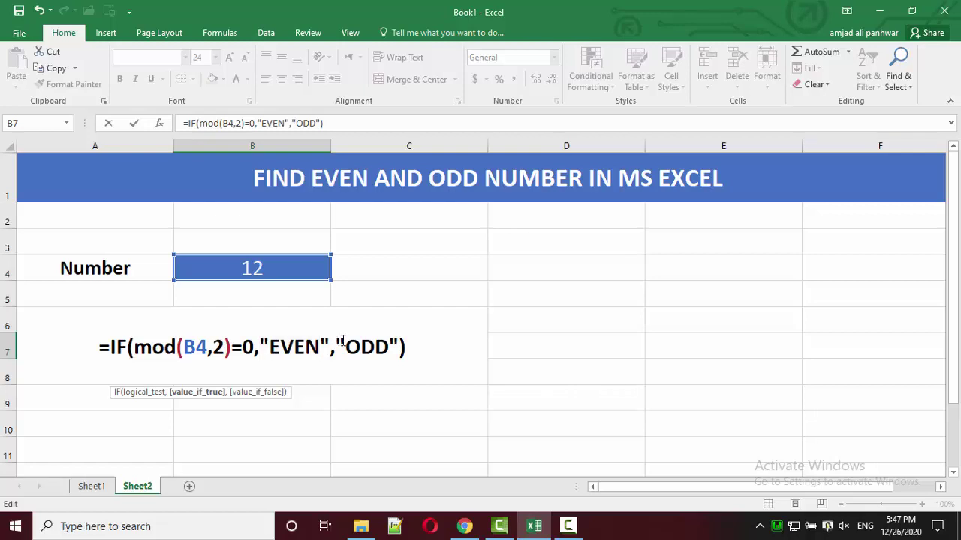
key(shift+Home)
click(421, 346)
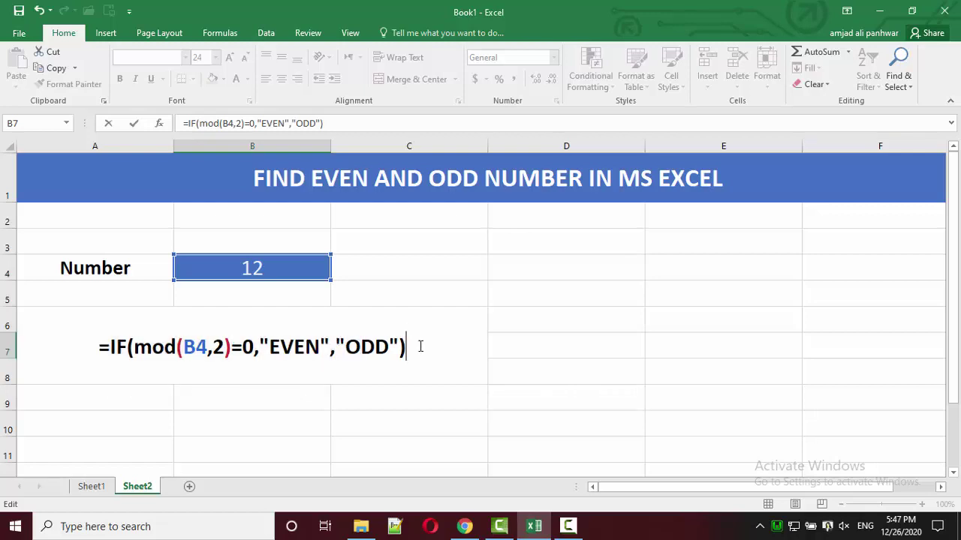
key(Return)
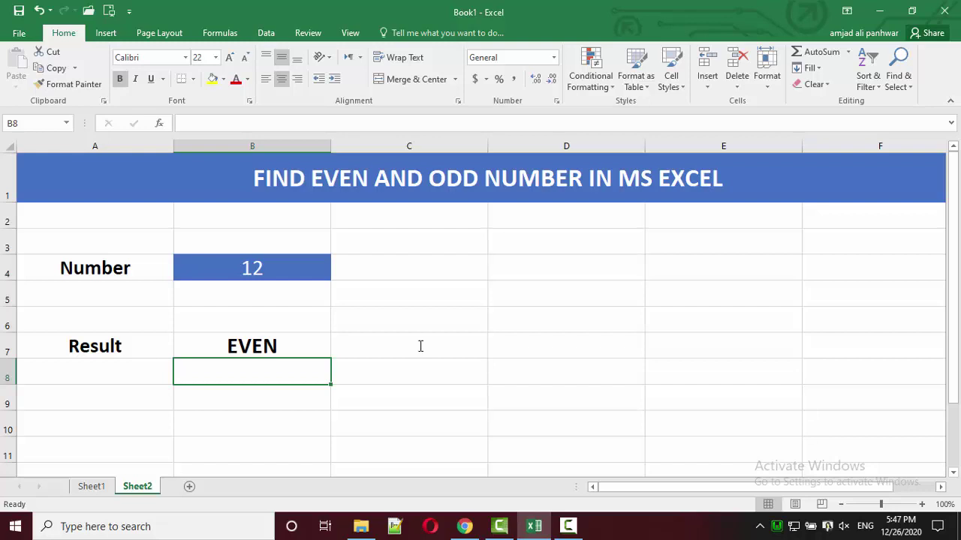
click(272, 261)
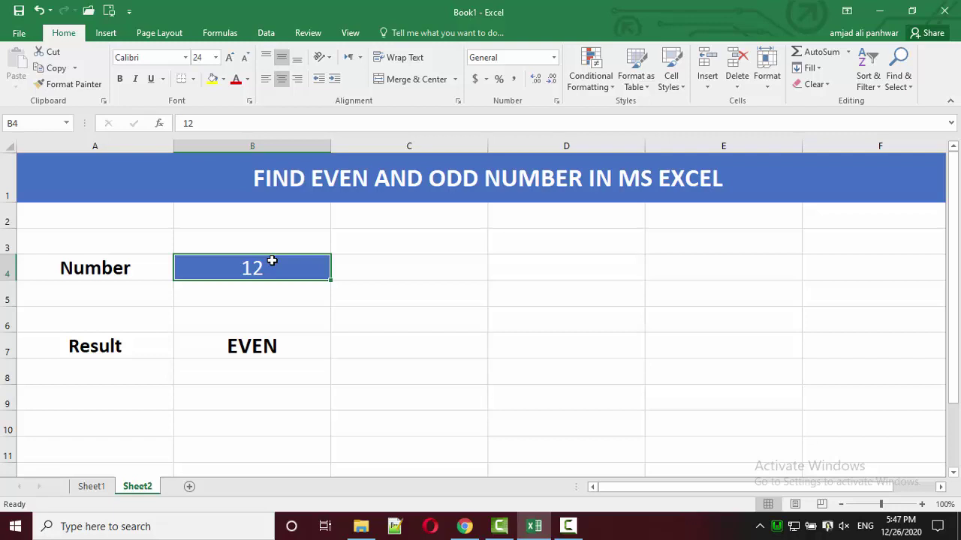
Change B4 to 11 so B7 shows ODD, then switch to another taskbar program
text(11)
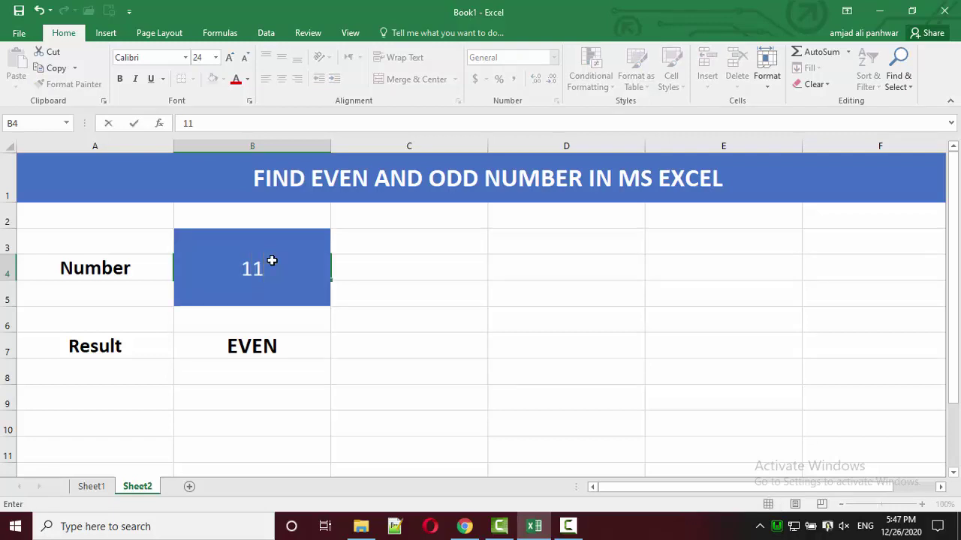
key(Tab)
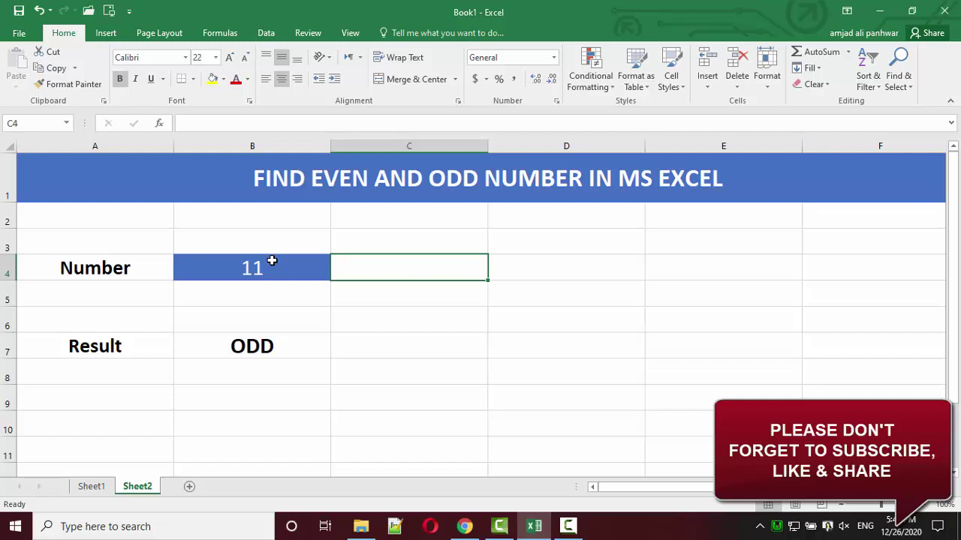
click(568, 527)
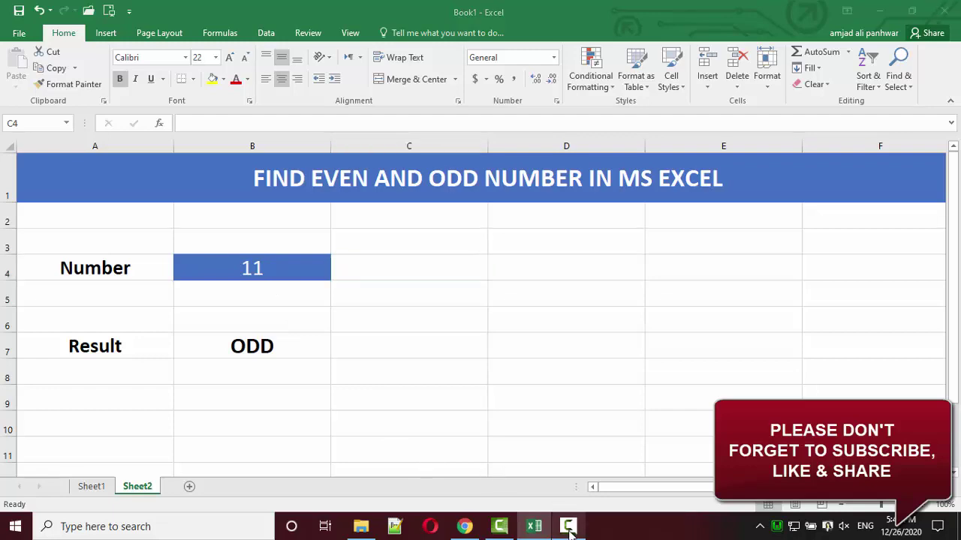